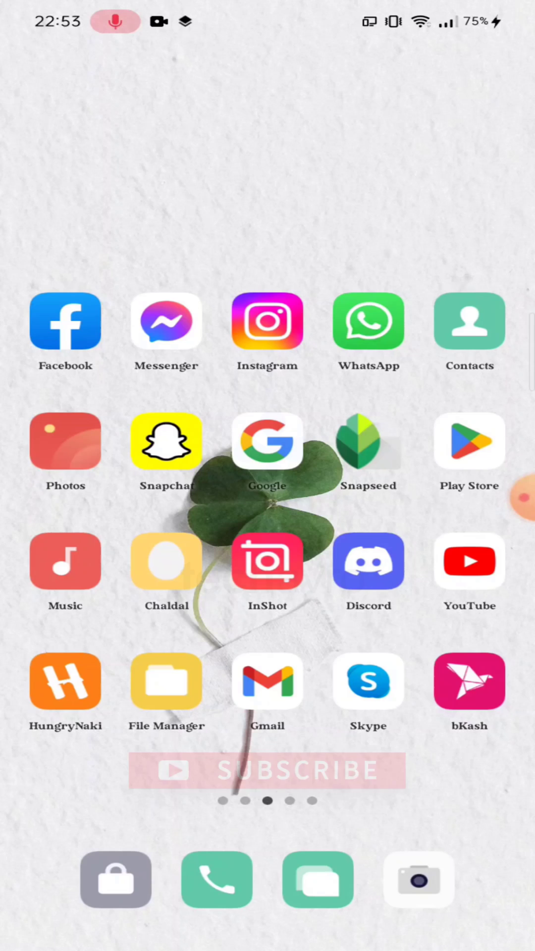
# Step: Launch Skype from the Android home screen to reach the Microsoft sign-in page
pyautogui.click(368, 681)
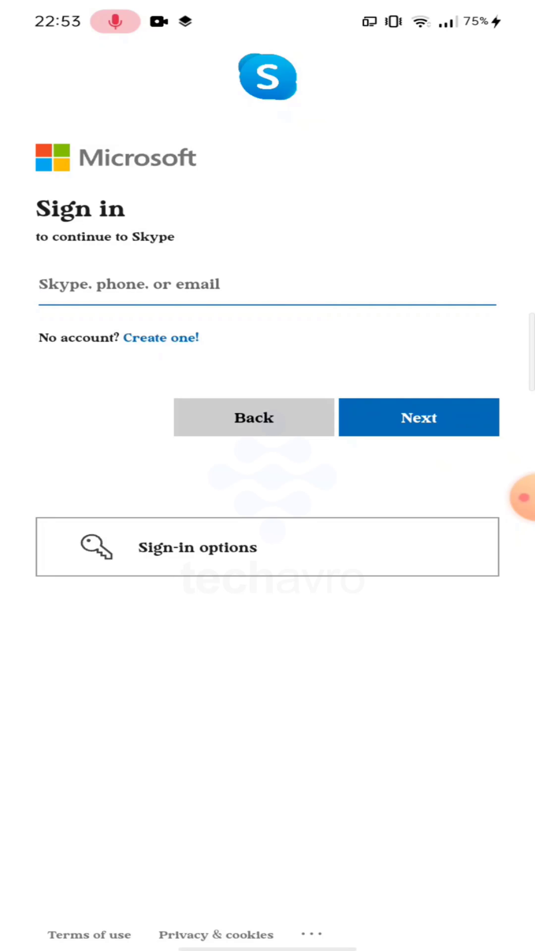
# Step: Enter the Microsoft account email and continue to the password page
pyautogui.click(268, 284)
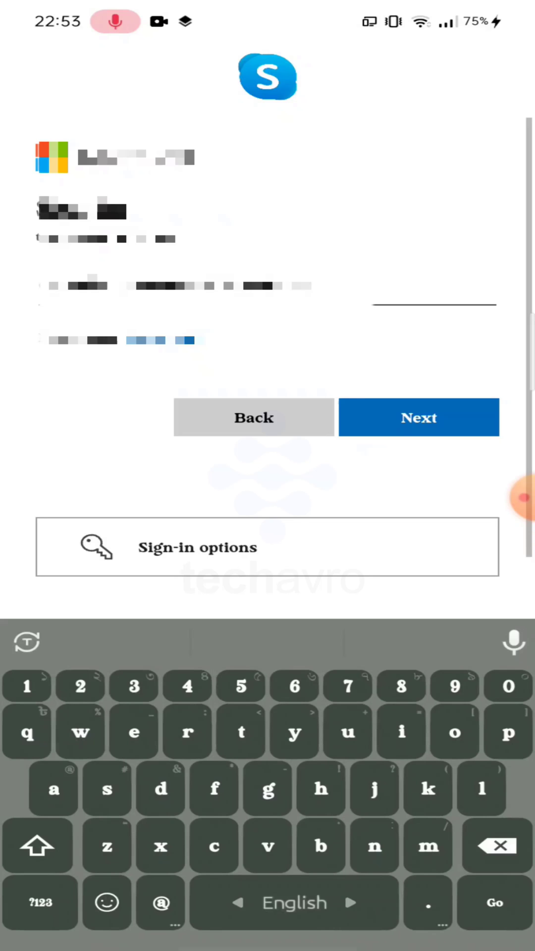
pyautogui.click(419, 416)
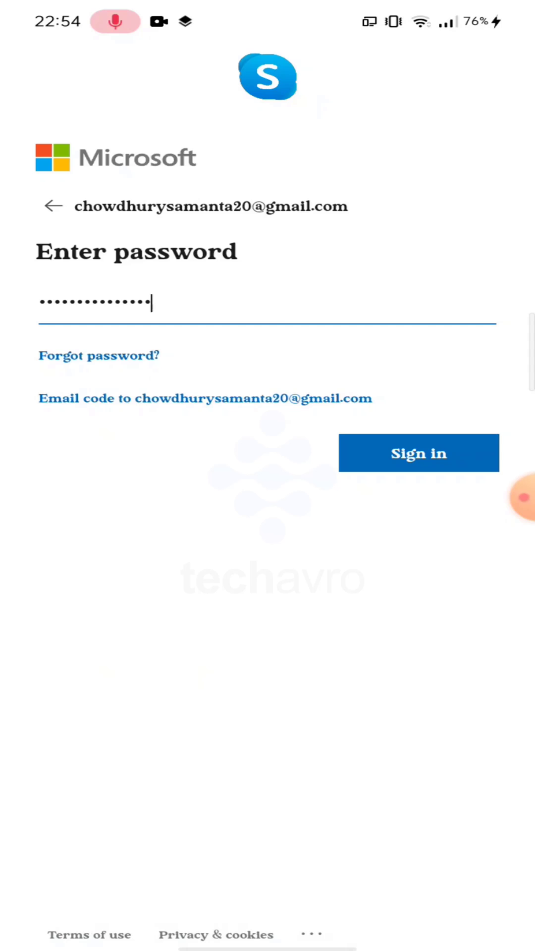
# Step: Sign in with the password and continue past the Find Contacts Easily prompt
pyautogui.click(418, 452)
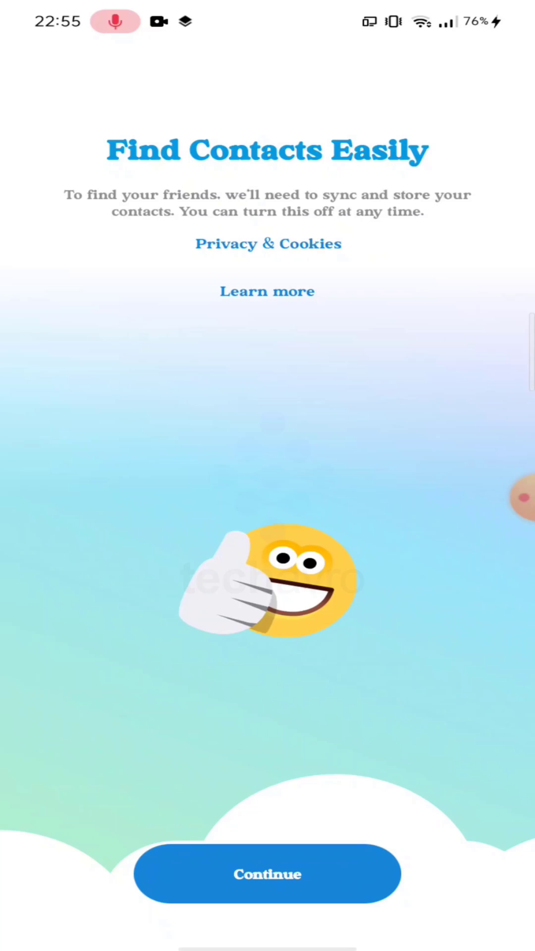
pyautogui.click(267, 874)
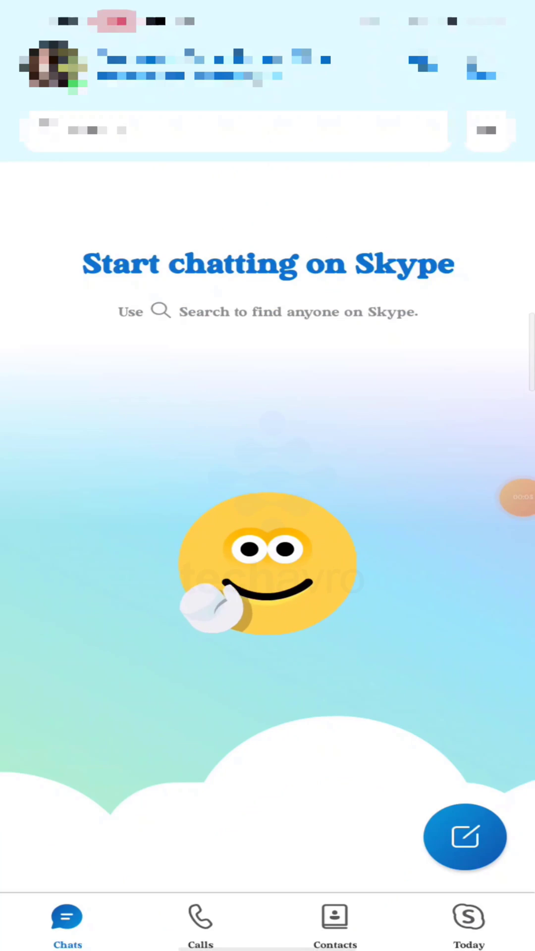